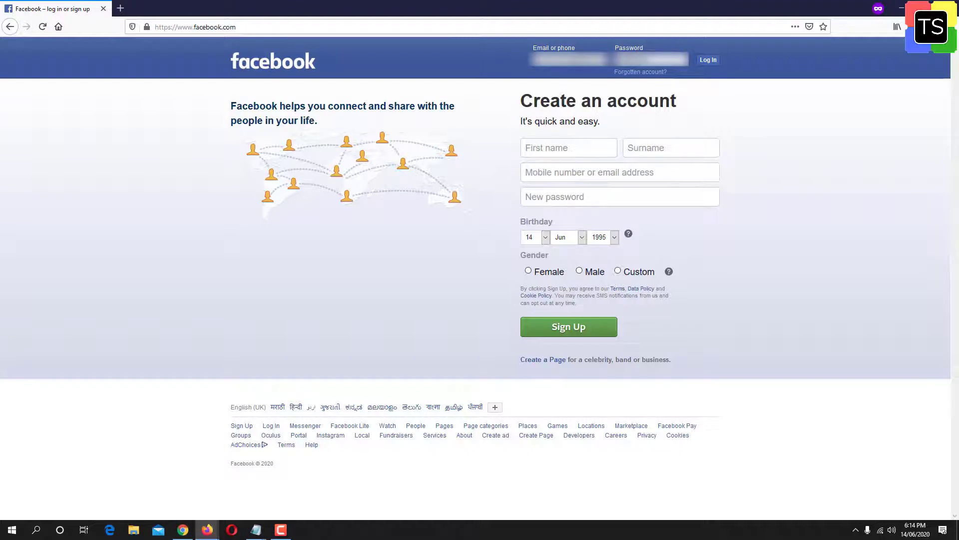
Log in to Facebook with the already-entered email and password
left_click(708, 61)
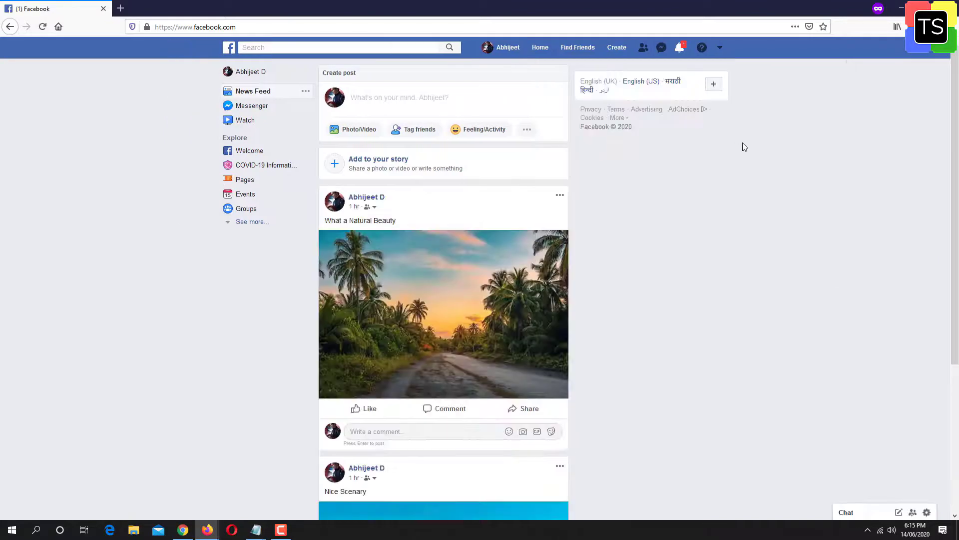
Go to Settings from the top-bar account menu
left_click(720, 51)
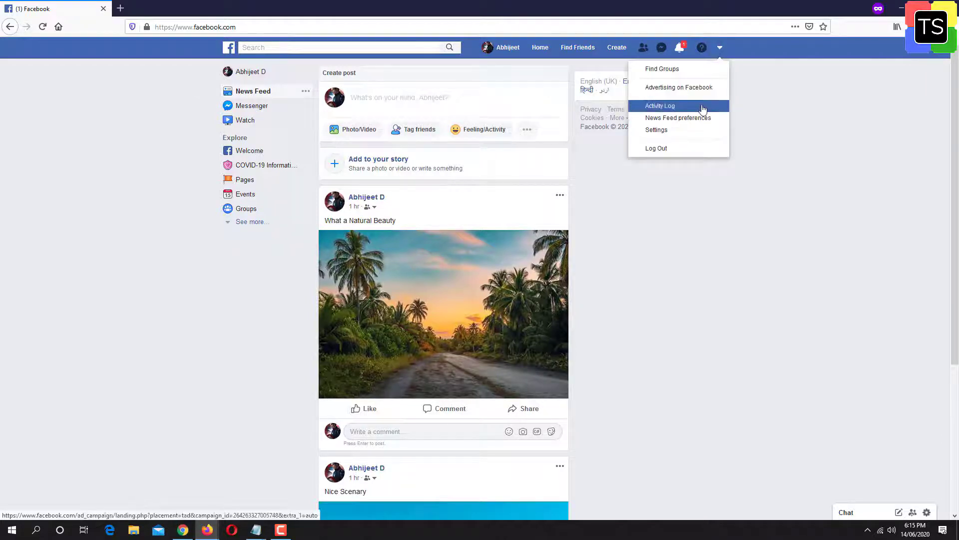
left_click(681, 134)
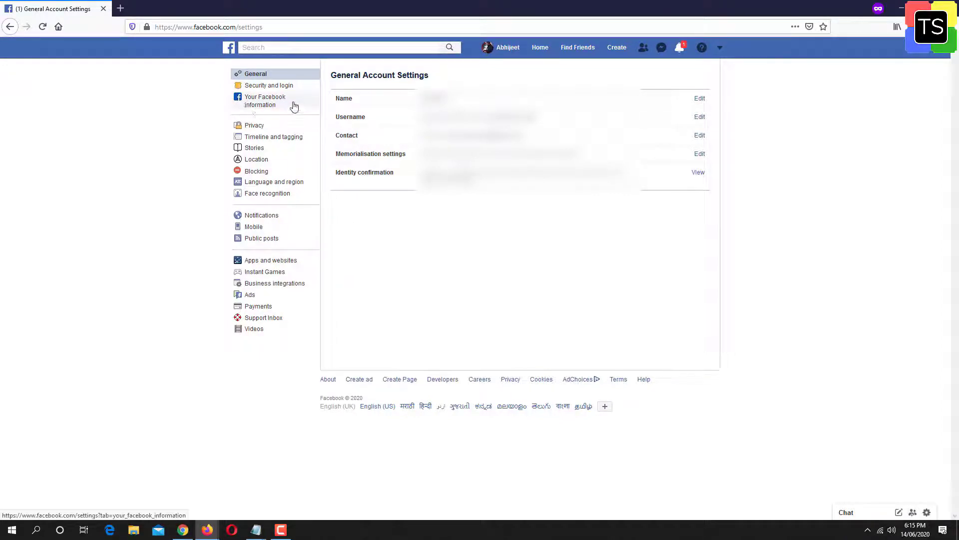
Show the 'Your Facebook information' page from the settings sidebar
left_click(263, 99)
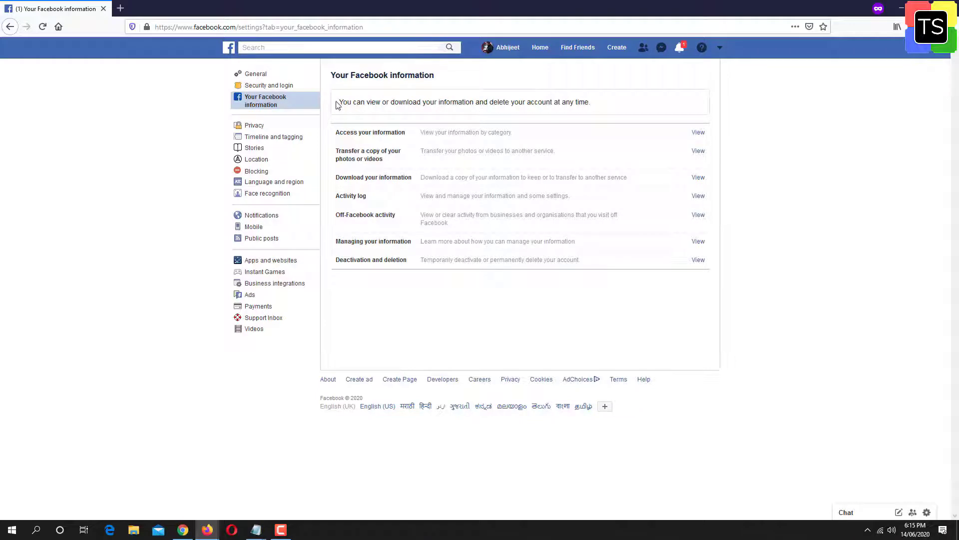
left_click_drag(354, 100, 596, 106)
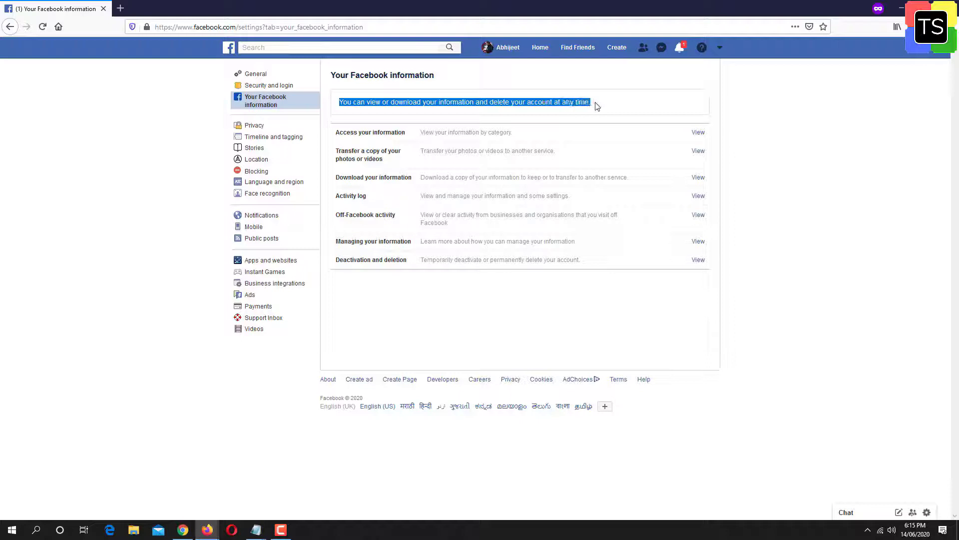
left_click(649, 111)
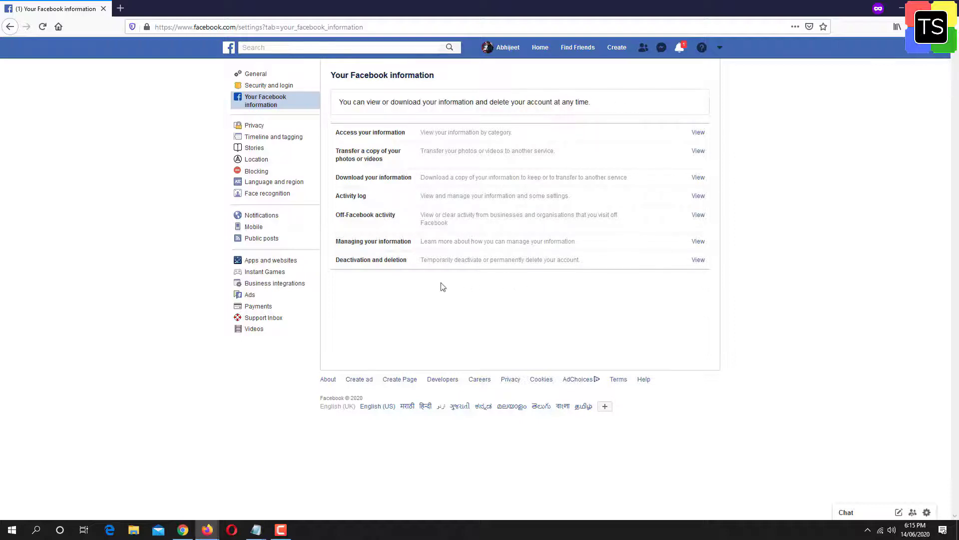
View 'Transfer a copy of your photos or videos' and expand the Choose destination list
left_click(382, 158)
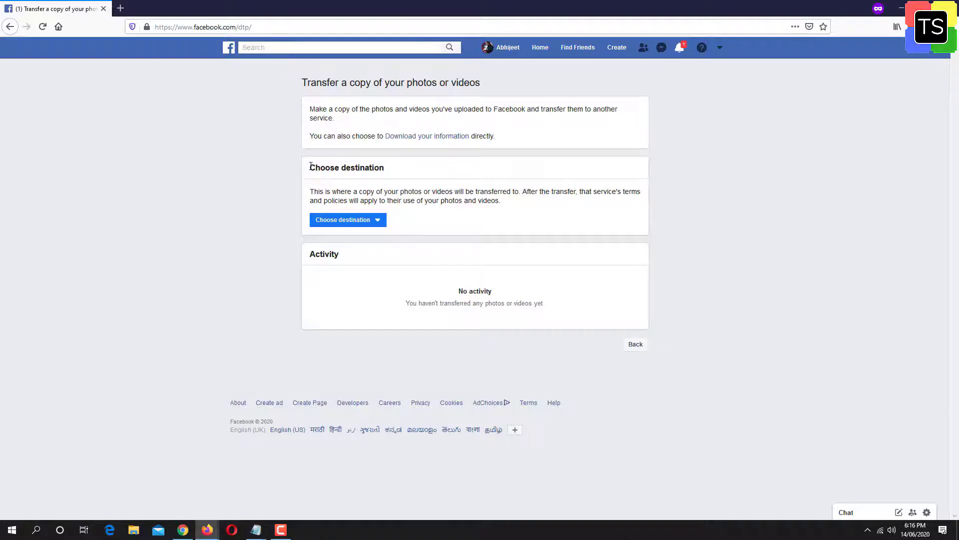
left_click_drag(311, 166, 392, 172)
left_click(394, 173)
left_click(376, 223)
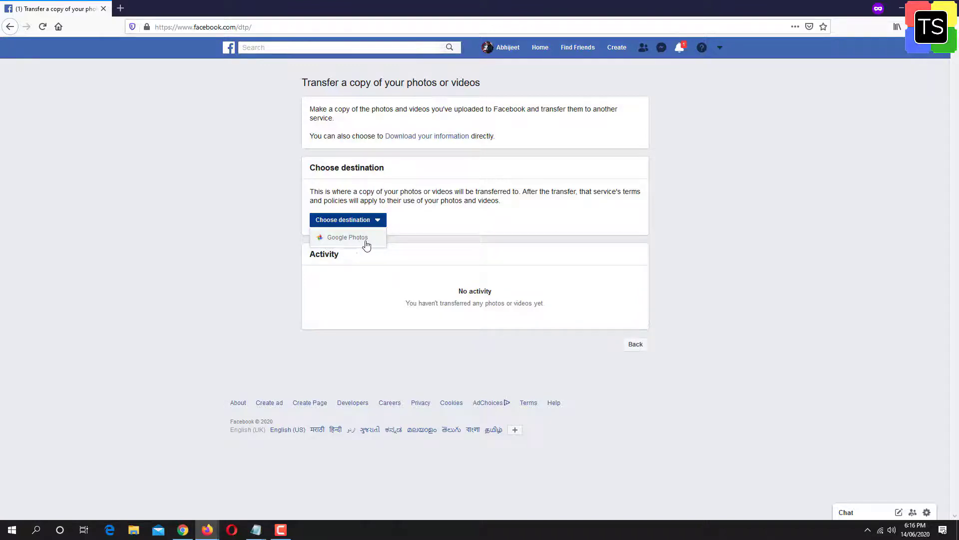
Pick Google Photos as destination, choose Photos as the content, and continue with Next
left_click(354, 242)
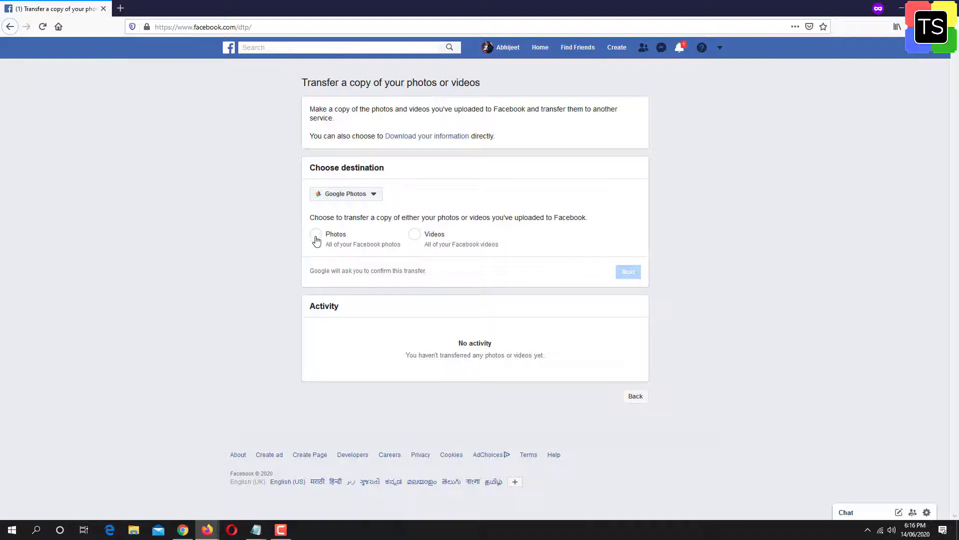
left_click_drag(327, 235, 343, 238)
left_click(431, 237)
double_click(432, 237)
left_click(492, 200)
left_click_drag(326, 235, 352, 236)
left_click(317, 235)
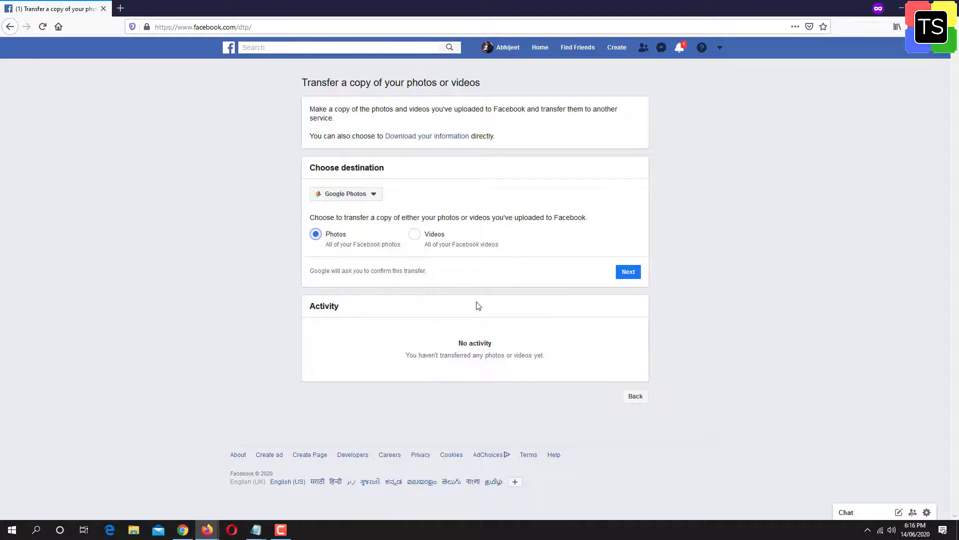
left_click(631, 275)
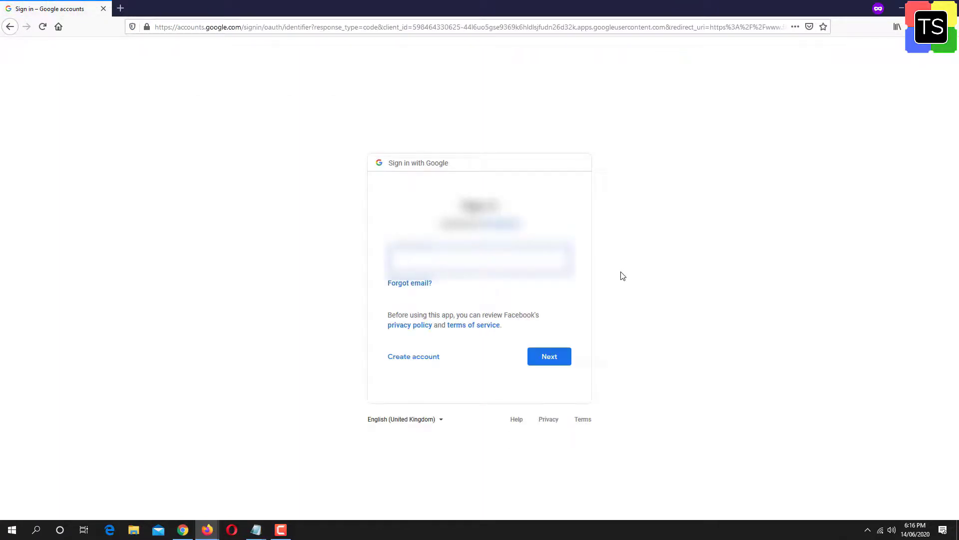
Sign in to Google with the 'techsupport' email and its password
type("techs")
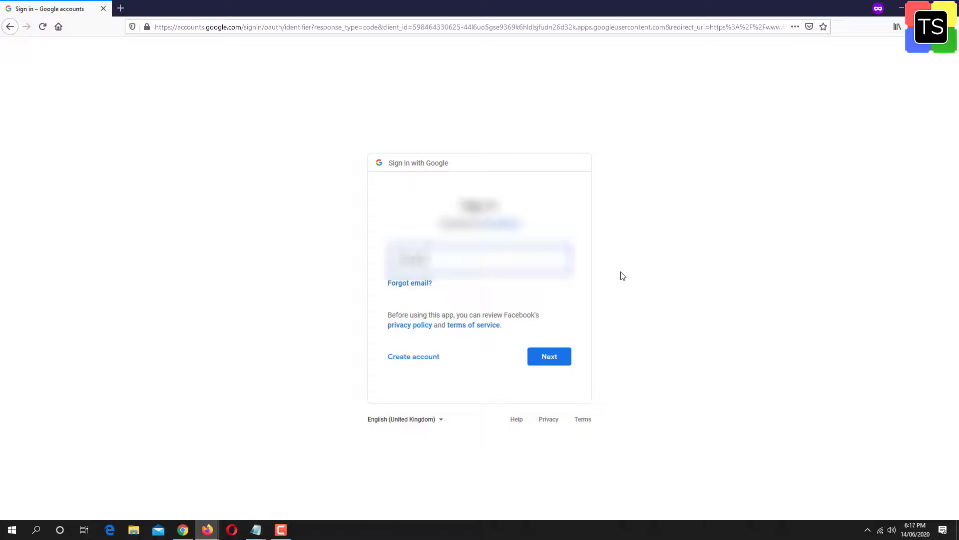
type("upport")
key("Return")
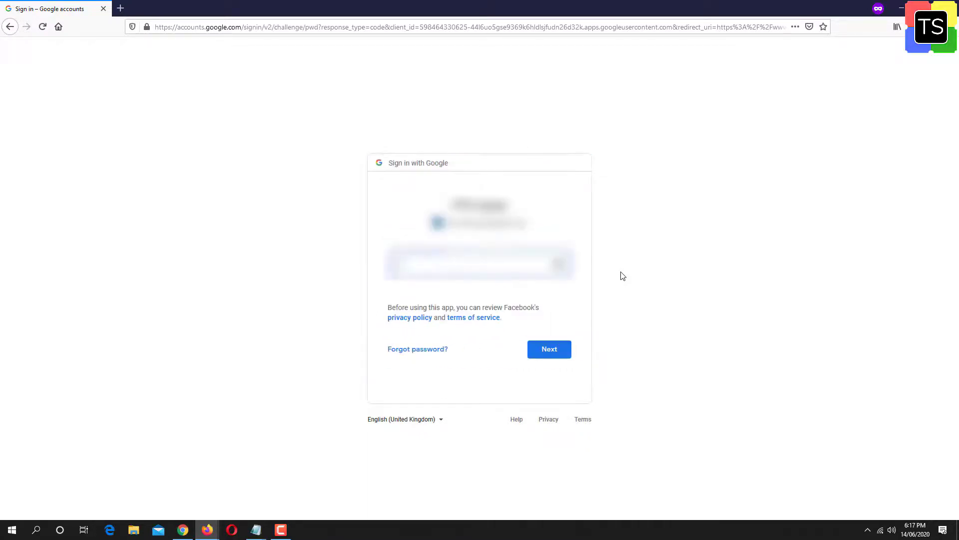
type("••••••••")
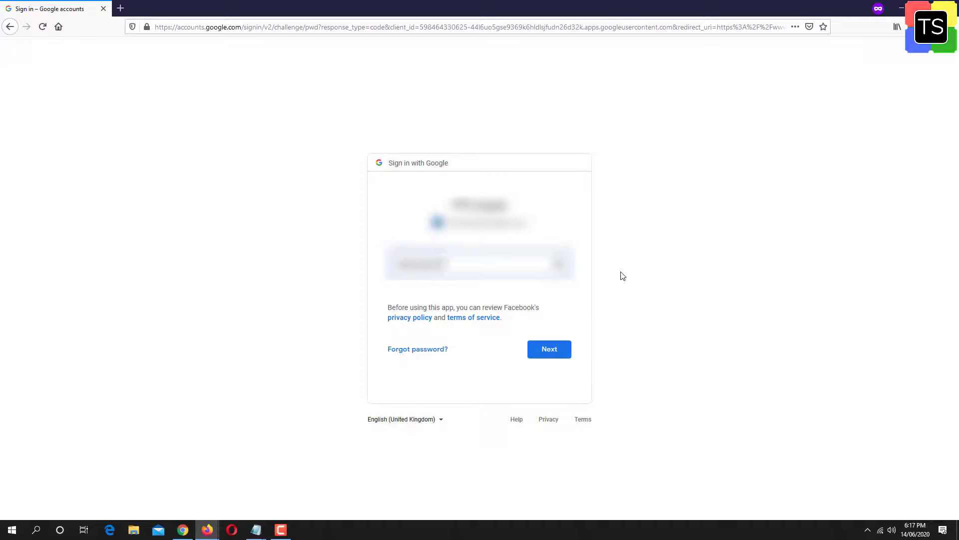
type("••••••")
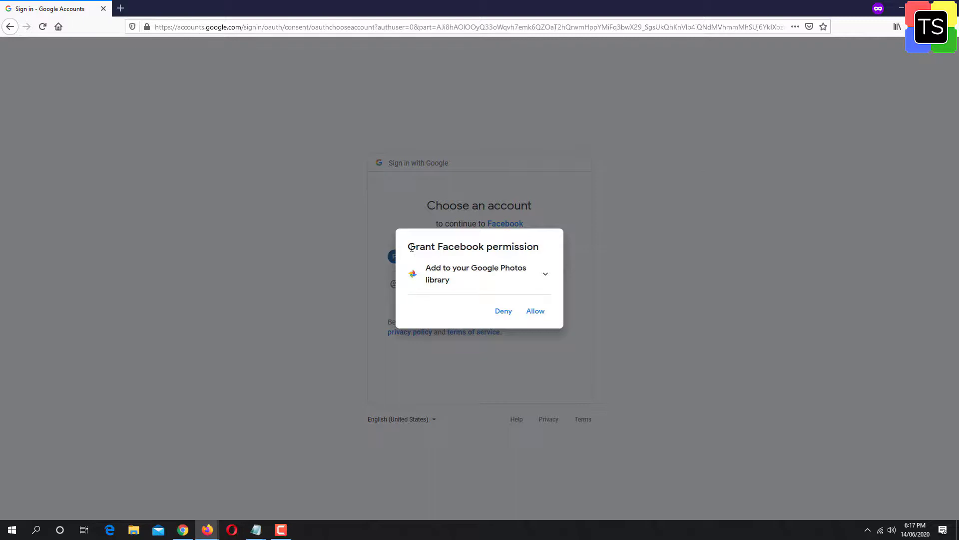
Allow Facebook to add to the Google Photos library and approve the confirmed choices
left_click_drag(412, 247, 539, 245)
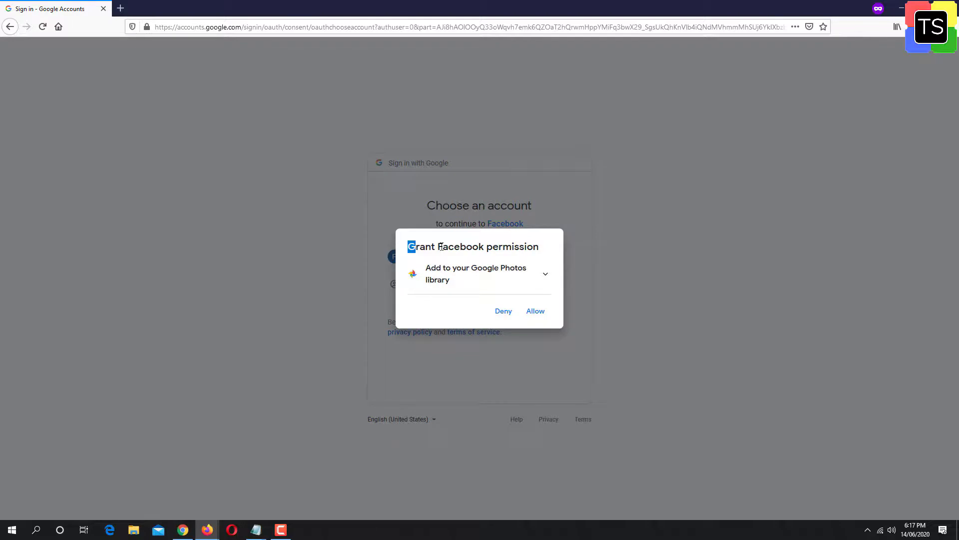
left_click(552, 252)
left_click(535, 311)
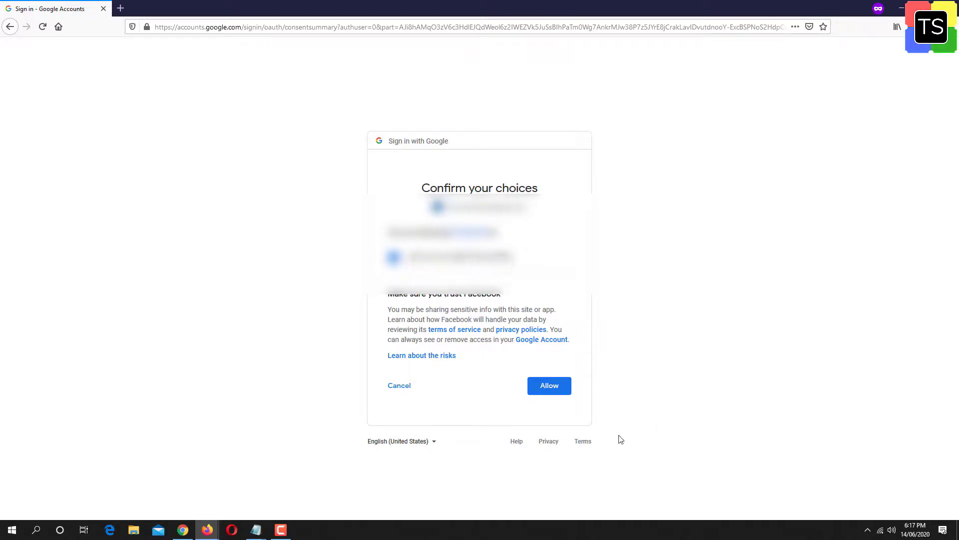
left_click(552, 389)
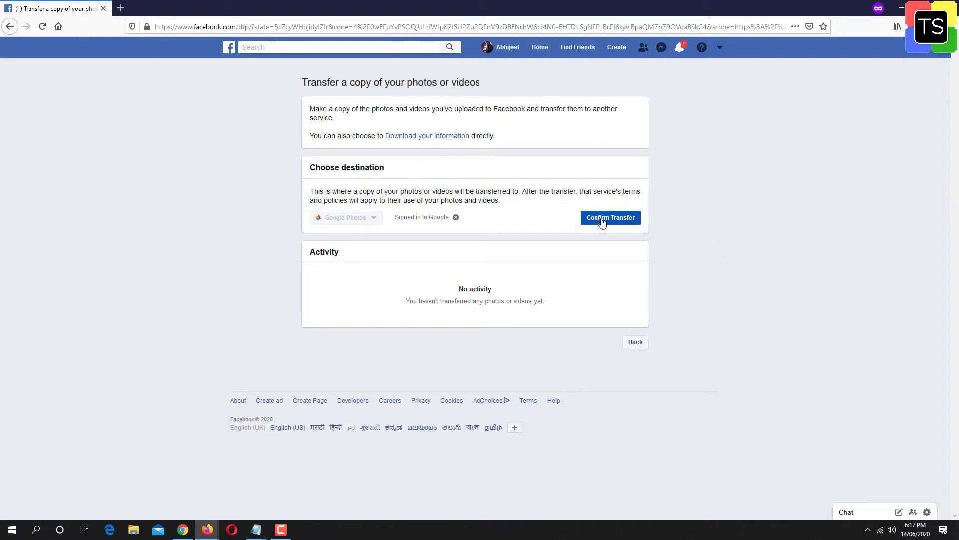
Confirm the transfer to Google Photos and reload the page to refresh its Activity status
left_click(603, 223)
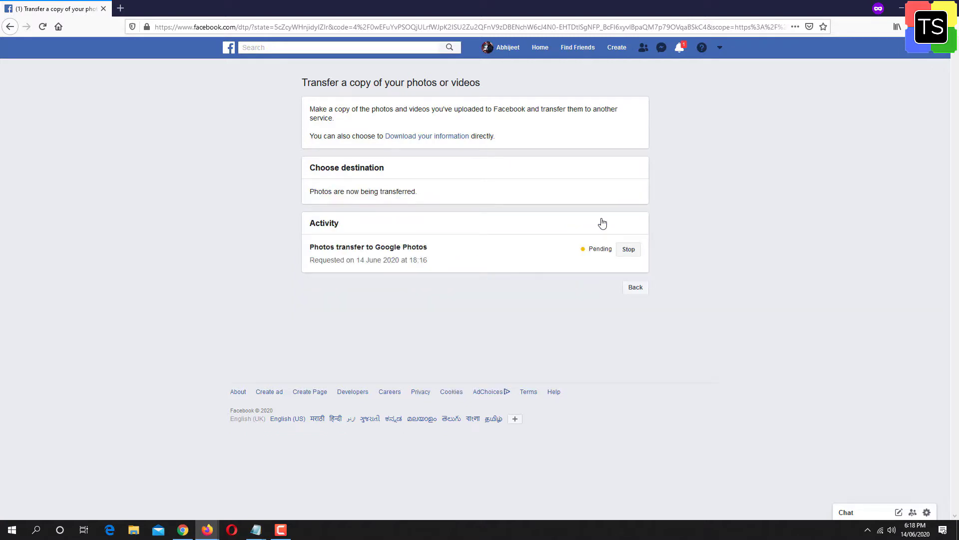
left_click(42, 27)
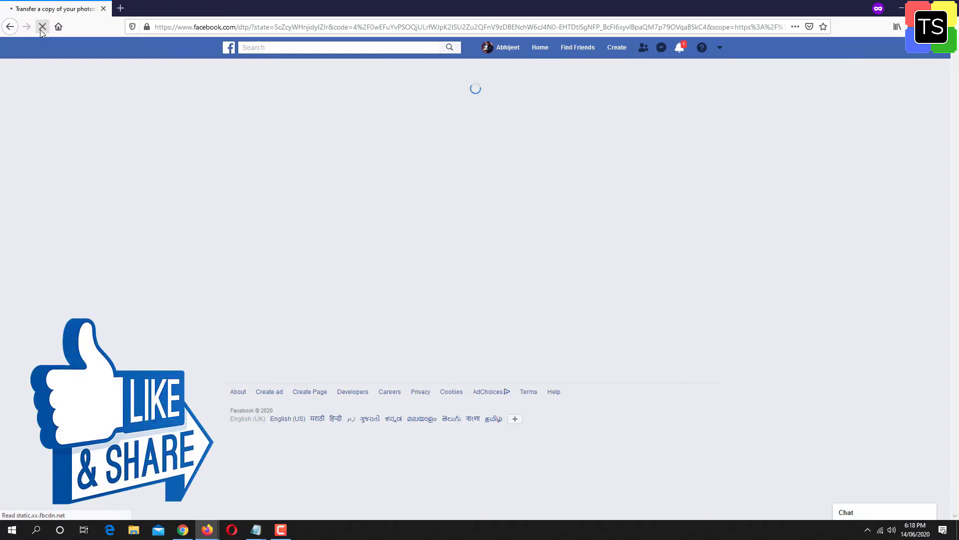